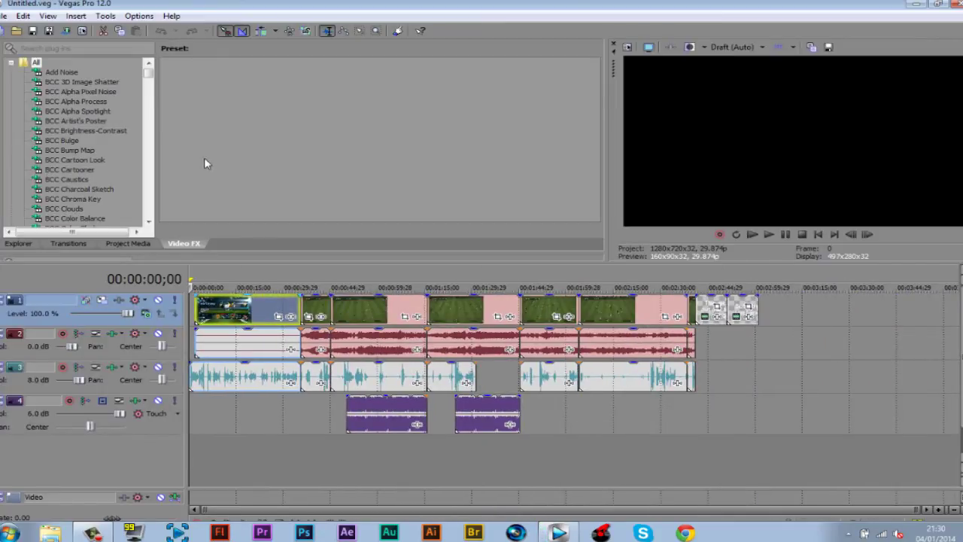
Step: Start a new project and load the FIFA 14 Ultimate Team video onto its timeline
{"action": "left_click", "coordinate": [2, 31]}
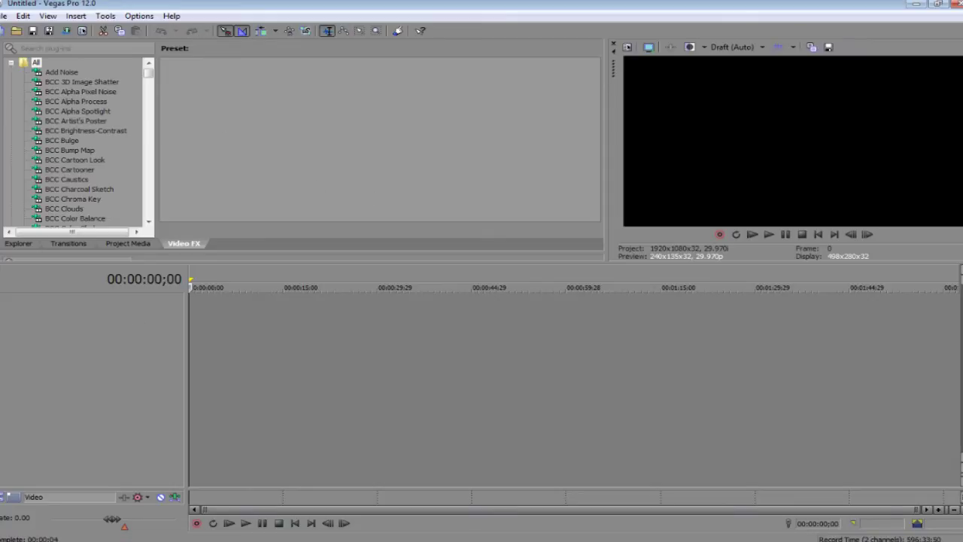
{"action": "left_click", "coordinate": [16, 33]}
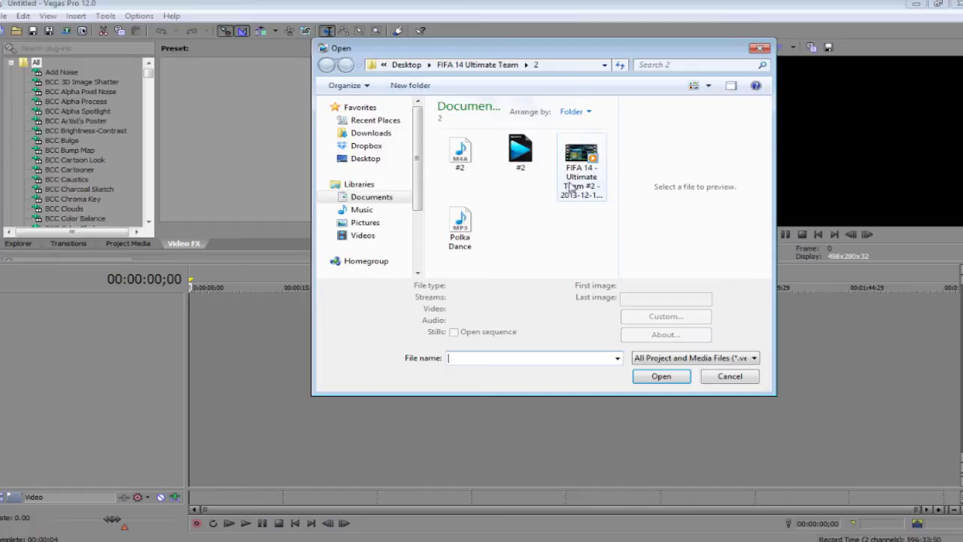
{"action": "double_click", "coordinate": [572, 186]}
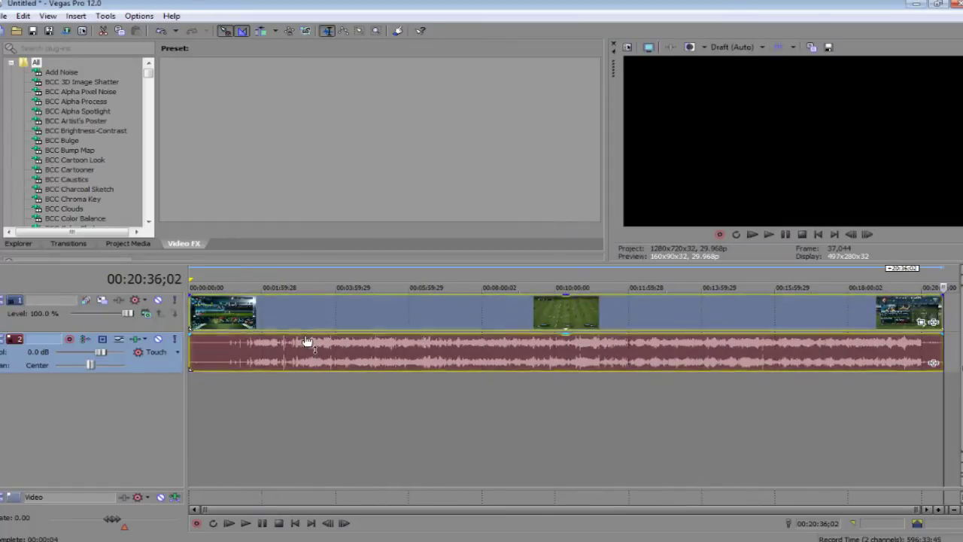
Step: Split the gameplay late in the recording, delete the earlier part, and move the remainder to 0
{"action": "left_click", "coordinate": [833, 318]}
{"action": "key", "text": "s"}
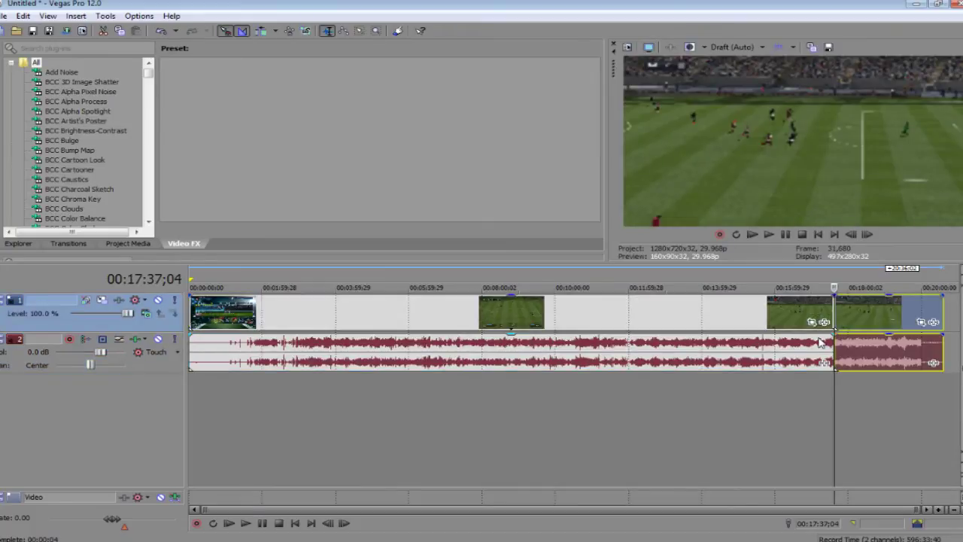
{"action": "left_click", "coordinate": [802, 324]}
{"action": "key", "text": "Delete"}
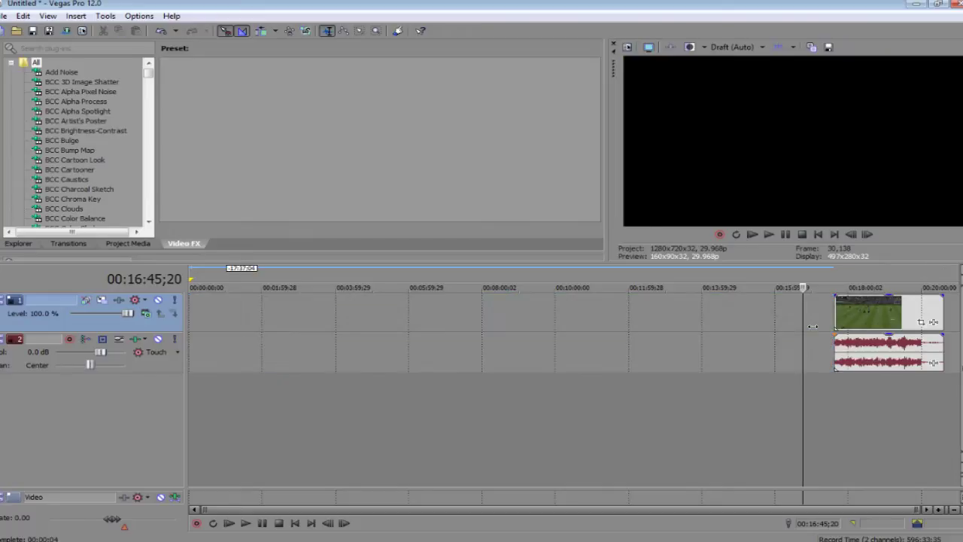
{"action": "left_click_drag", "start_coordinate": [853, 324], "coordinate": [209, 325]}
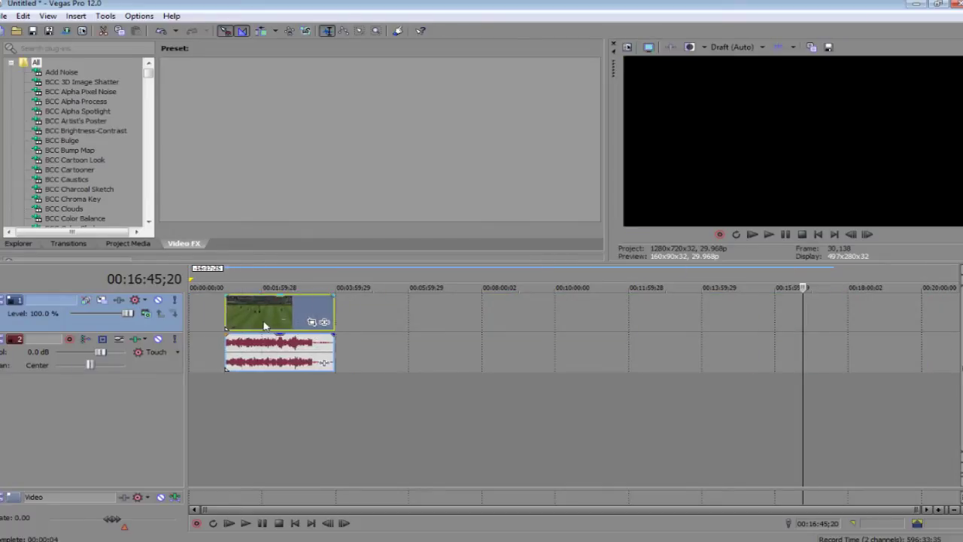
{"action": "key", "text": "Home"}
{"action": "key", "text": "End"}
Step: Trim the clip's end so it runs about 21 seconds, then zoom into the timeline
{"action": "left_click_drag", "start_coordinate": [300, 324], "coordinate": [221, 324]}
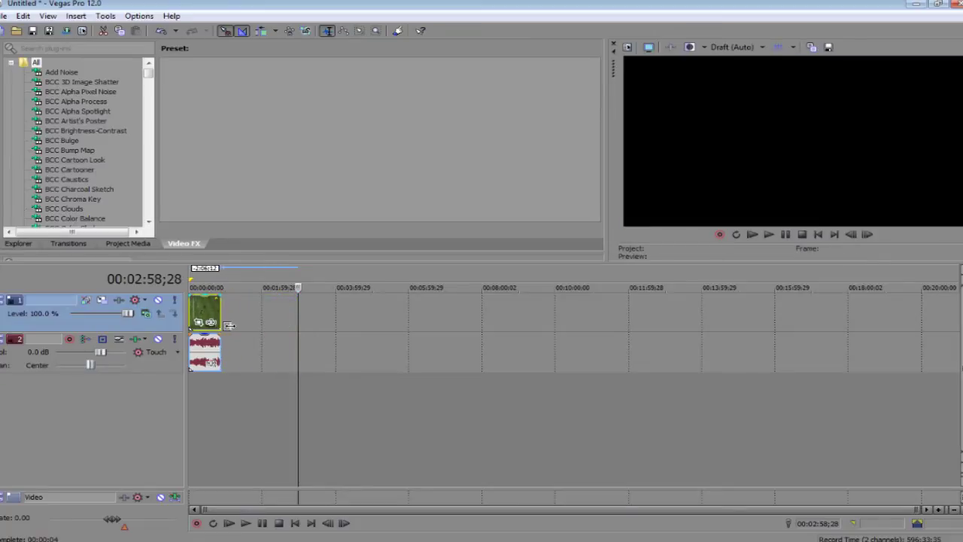
{"action": "key", "text": "Home"}
{"action": "left_click", "coordinate": [228, 316]}
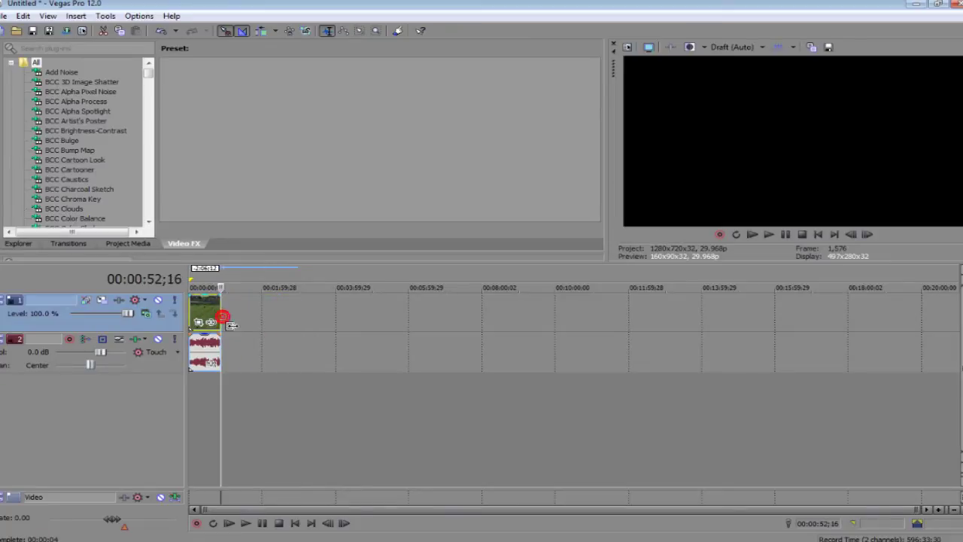
{"action": "scroll", "coordinate": [316, 324], "scroll_direction": "up", "scroll_amount": 3}
{"action": "scroll", "coordinate": [369, 316], "scroll_direction": "up", "scroll_amount": 2}
{"action": "left_click_drag", "start_coordinate": [353, 319], "coordinate": [257, 319]}
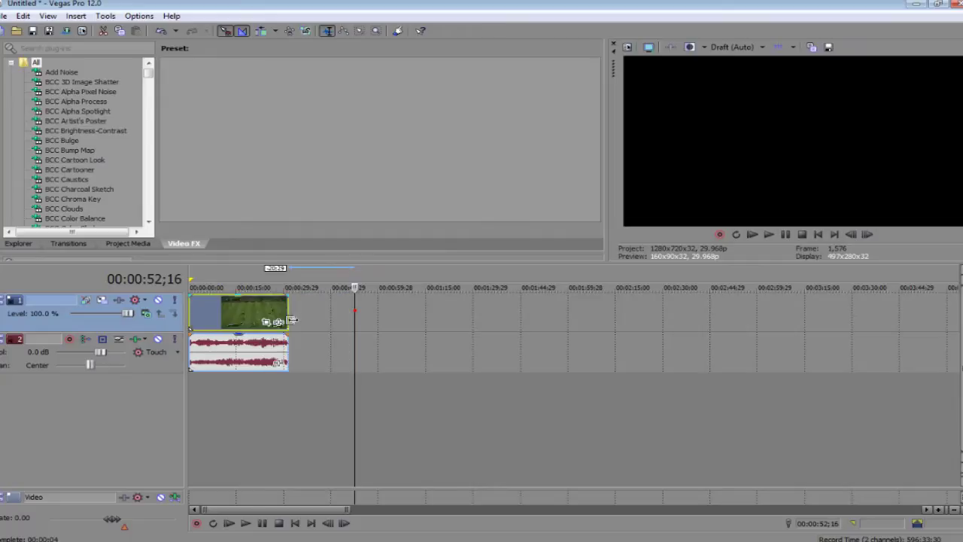
{"action": "key", "text": "Home"}
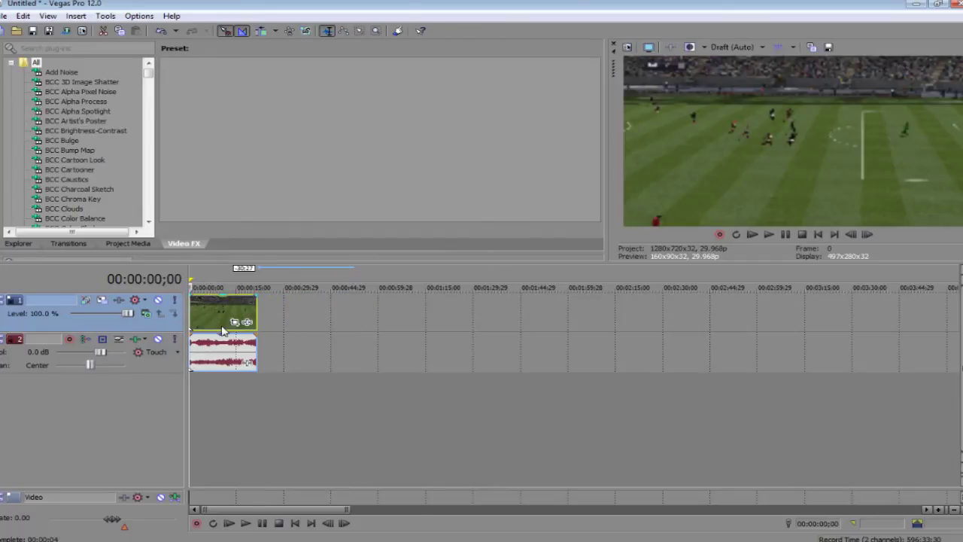
{"action": "scroll", "coordinate": [256, 350], "scroll_direction": "up", "scroll_amount": 2}
{"action": "scroll", "coordinate": [276, 362], "scroll_direction": "up", "scroll_amount": 1}
{"action": "scroll", "coordinate": [276, 362], "scroll_direction": "up", "scroll_amount": 2}
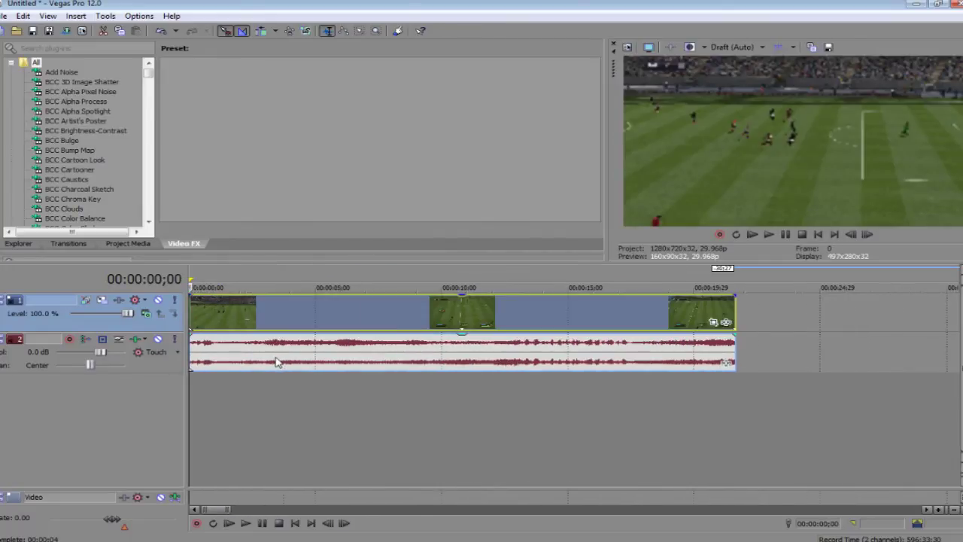
{"action": "scroll", "coordinate": [276, 362], "scroll_direction": "up", "scroll_amount": 1}
Step: Drag the event's fade-in handle to about 3 seconds so the video rises from black
{"action": "scroll", "coordinate": [202, 309], "scroll_direction": "up", "scroll_amount": 2}
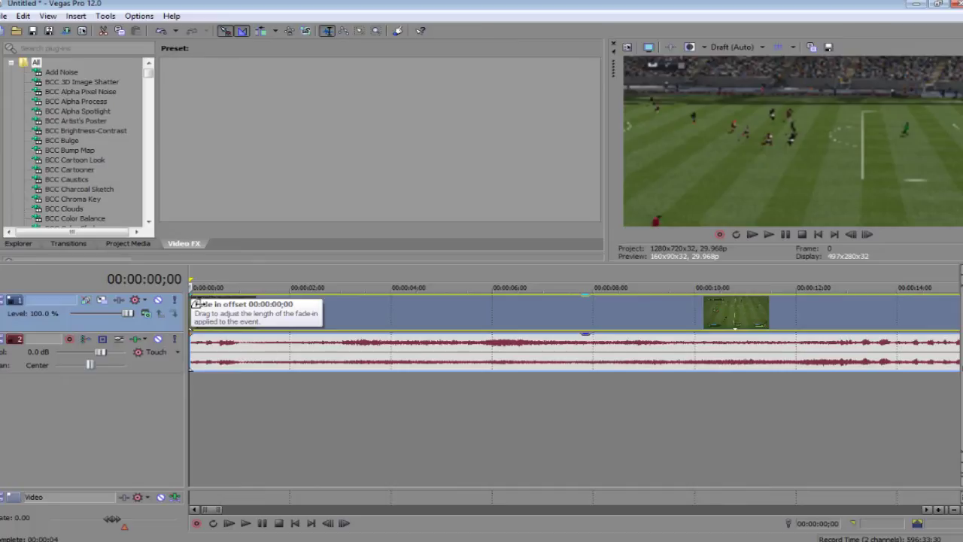
{"action": "mouse_move", "coordinate": [197, 302]}
{"action": "left_mouse_down"}
{"action": "mouse_move", "coordinate": [954, 325]}
{"action": "mouse_move", "coordinate": [333, 326]}
{"action": "mouse_move", "coordinate": [353, 318]}
{"action": "left_mouse_up"}
Step: Play back the start of the timeline to check the fade-in, then pause
{"action": "scroll", "coordinate": [357, 322], "scroll_direction": "down", "scroll_amount": 3}
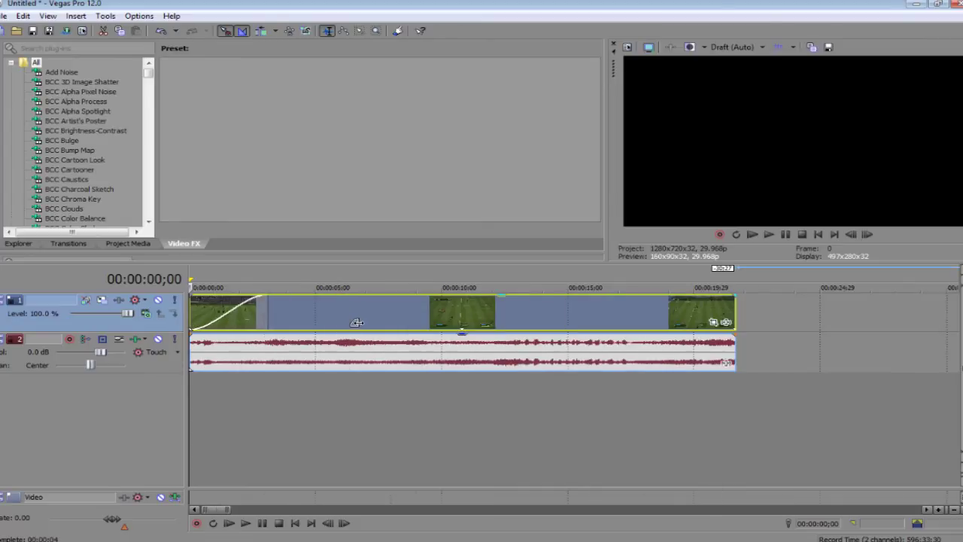
{"action": "left_click", "coordinate": [784, 235]}
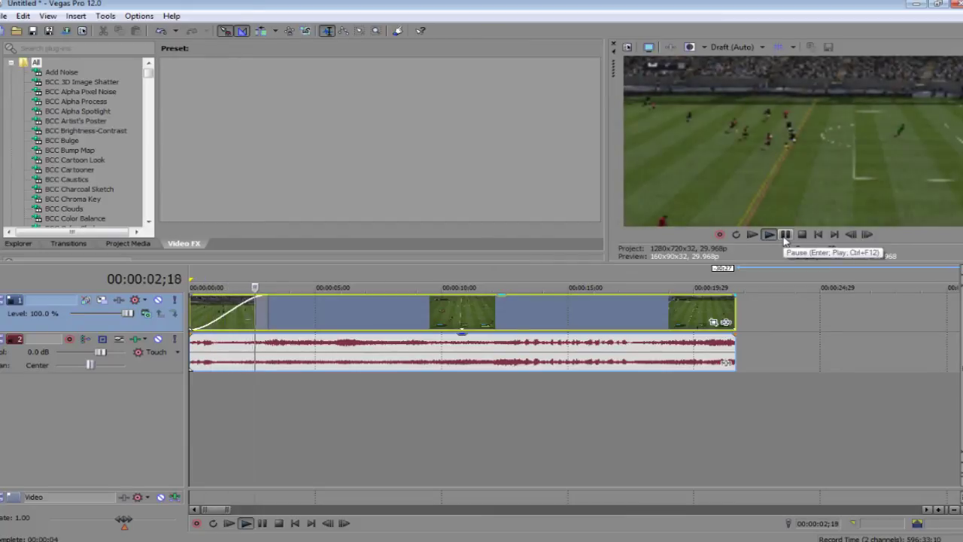
{"action": "left_click", "coordinate": [785, 235]}
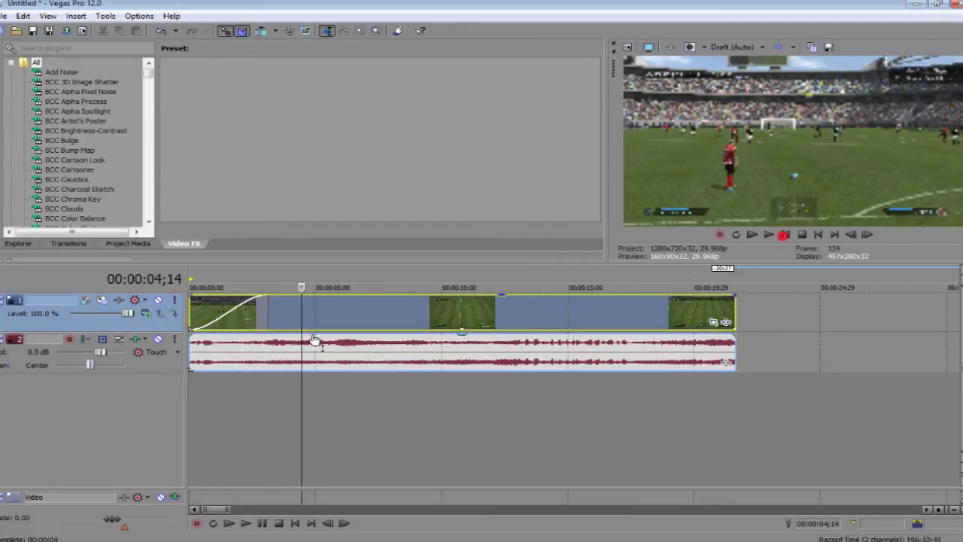
Step: Extend the fade-in to about 3.3 seconds (00:00:03;09) and move the cursor to the event end
{"action": "left_click", "coordinate": [241, 334]}
{"action": "scroll", "coordinate": [248, 325], "scroll_direction": "up", "scroll_amount": 3}
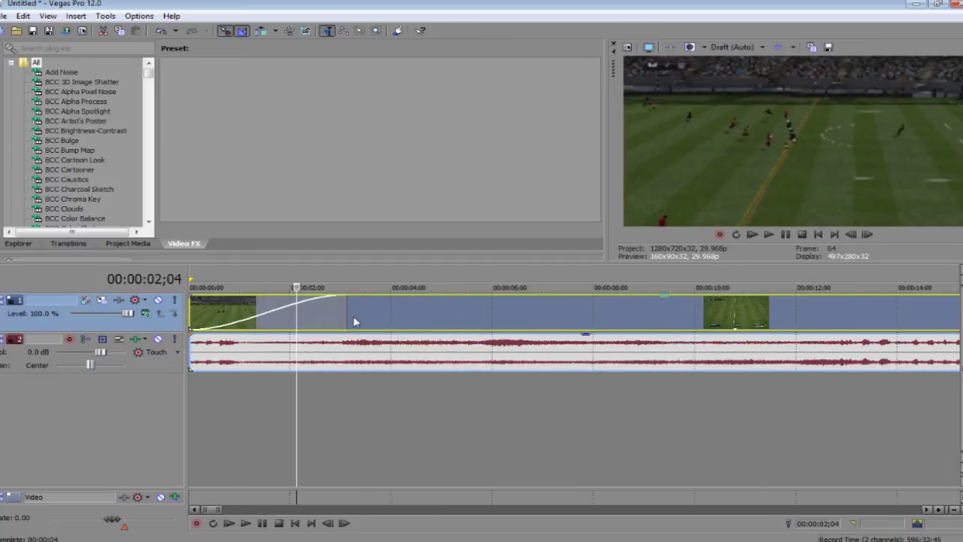
{"action": "left_click_drag", "start_coordinate": [357, 325], "coordinate": [363, 324]}
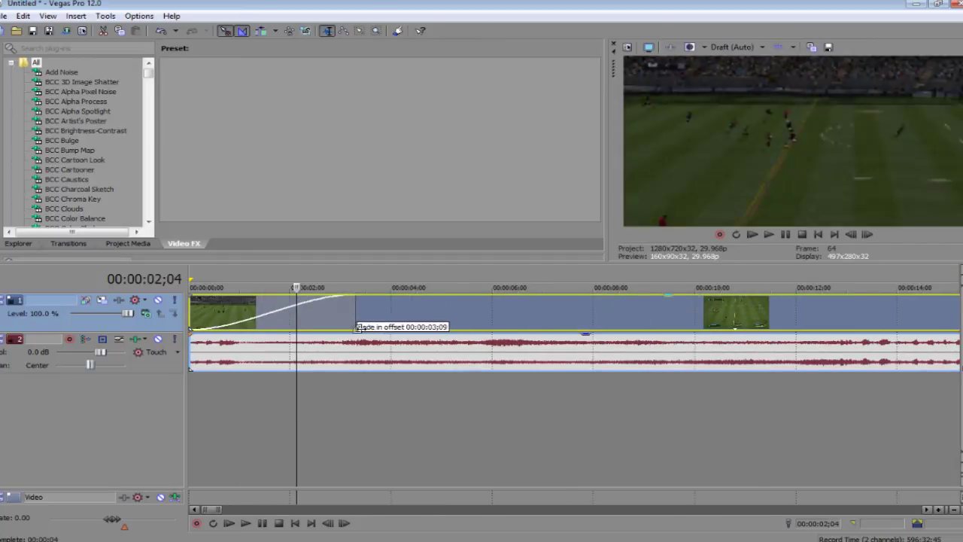
{"action": "scroll", "coordinate": [451, 335], "scroll_direction": "down", "scroll_amount": 5}
{"action": "left_click", "coordinate": [393, 313]}
{"action": "scroll", "coordinate": [580, 350], "scroll_direction": "up", "scroll_amount": 3}
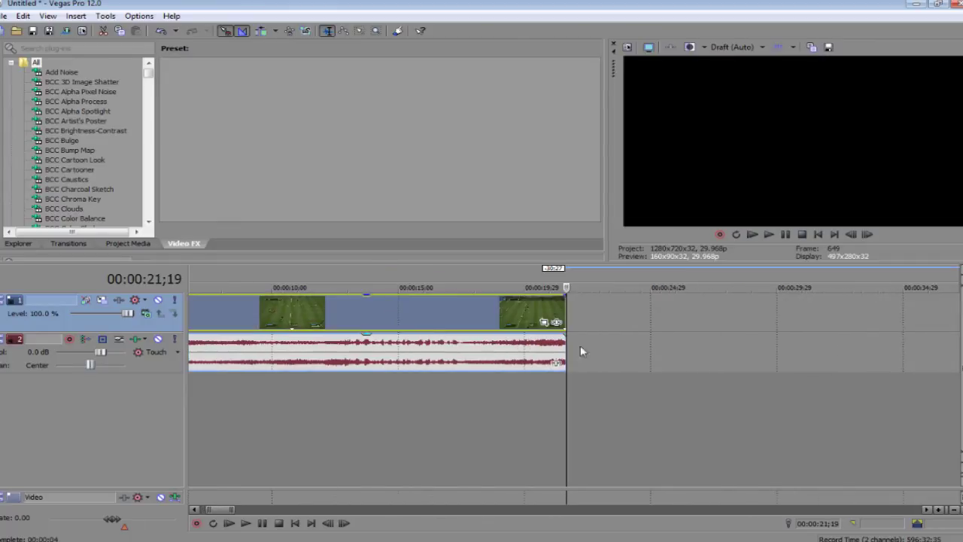
Step: Drag the event's fade-out handle left to fade the clip out over roughly 3.4 seconds
{"action": "left_click", "coordinate": [194, 510]}
{"action": "scroll", "coordinate": [760, 341], "scroll_direction": "up", "scroll_amount": 1}
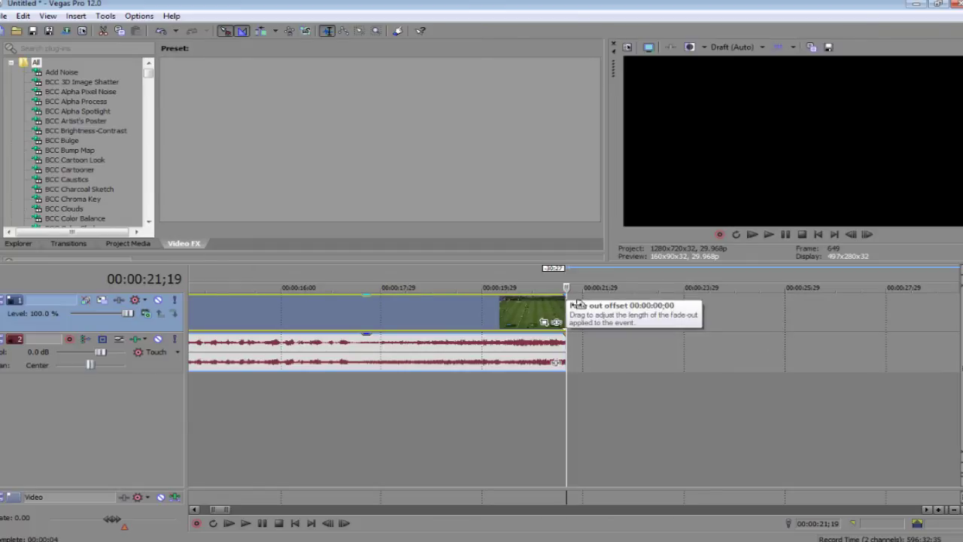
{"action": "mouse_move", "coordinate": [577, 303]}
{"action": "left_mouse_down"}
{"action": "mouse_move", "coordinate": [373, 299]}
{"action": "mouse_move", "coordinate": [418, 325]}
{"action": "mouse_move", "coordinate": [387, 325]}
{"action": "left_mouse_up"}
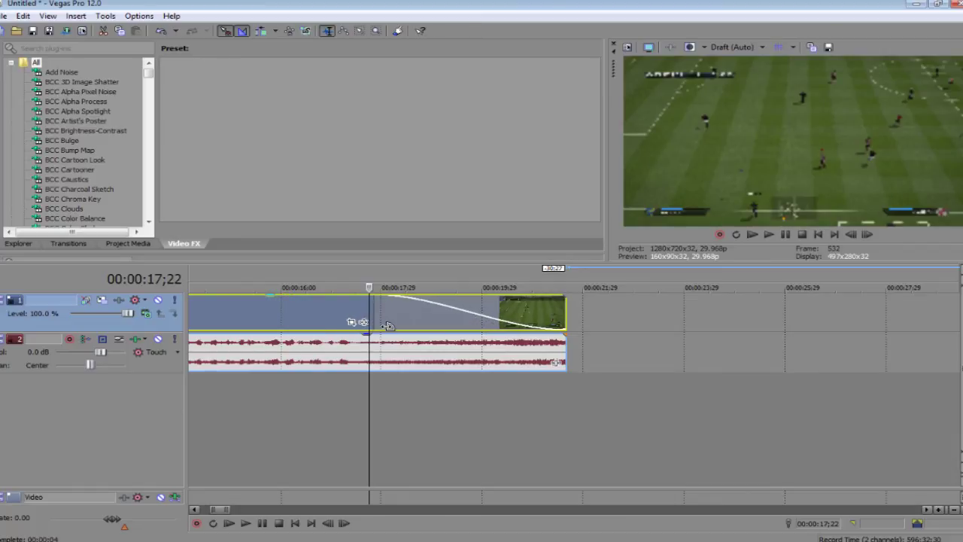
Step: Select the whole clip's time range and set Preview Quality to Best (Full)
{"action": "scroll", "coordinate": [451, 301], "scroll_direction": "down", "scroll_amount": 5}
{"action": "scroll", "coordinate": [488, 292], "scroll_direction": "down", "scroll_amount": 2}
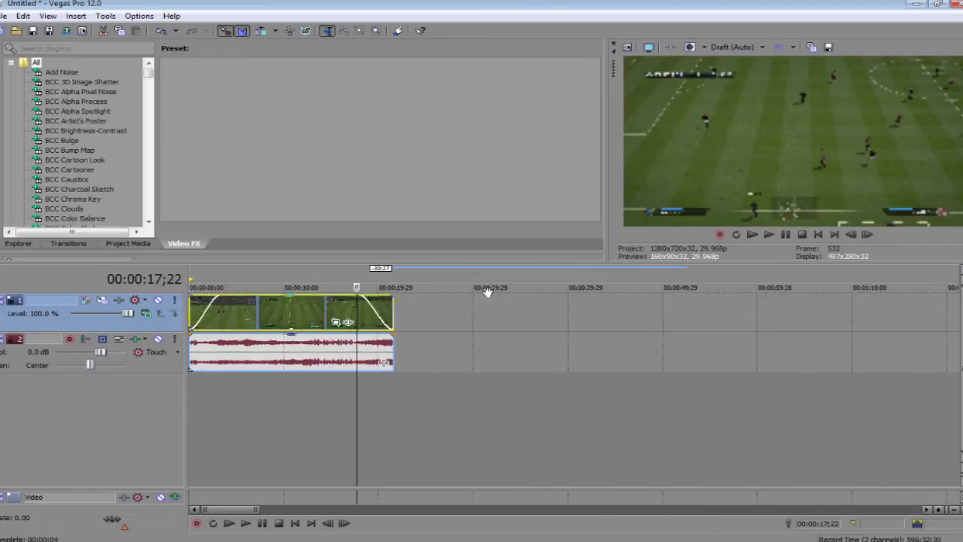
{"action": "double_click", "coordinate": [301, 301]}
{"action": "left_click", "coordinate": [745, 47]}
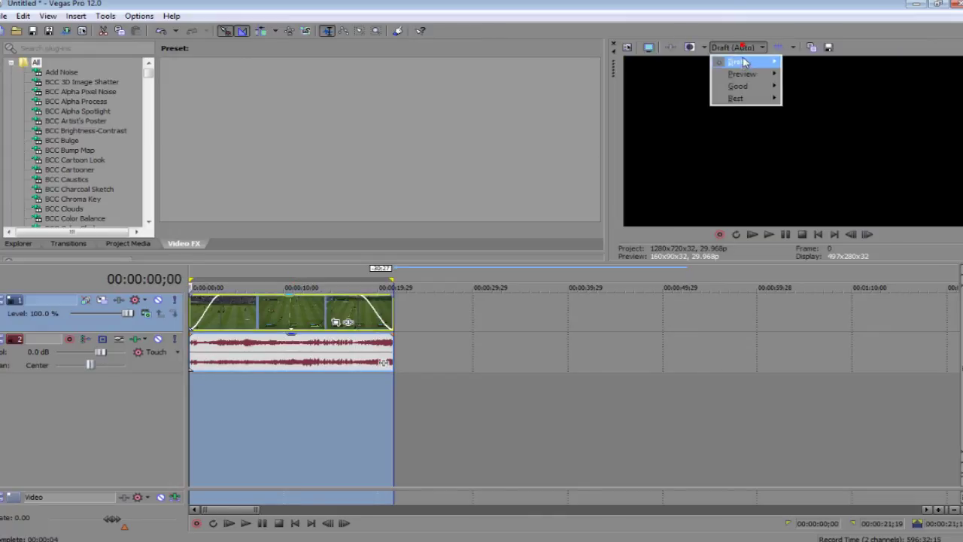
{"action": "left_click", "coordinate": [804, 111]}
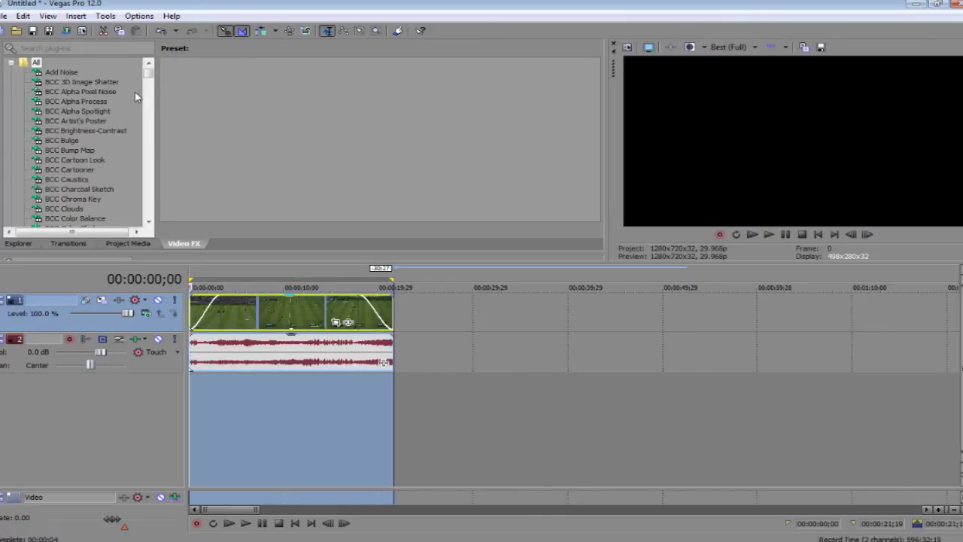